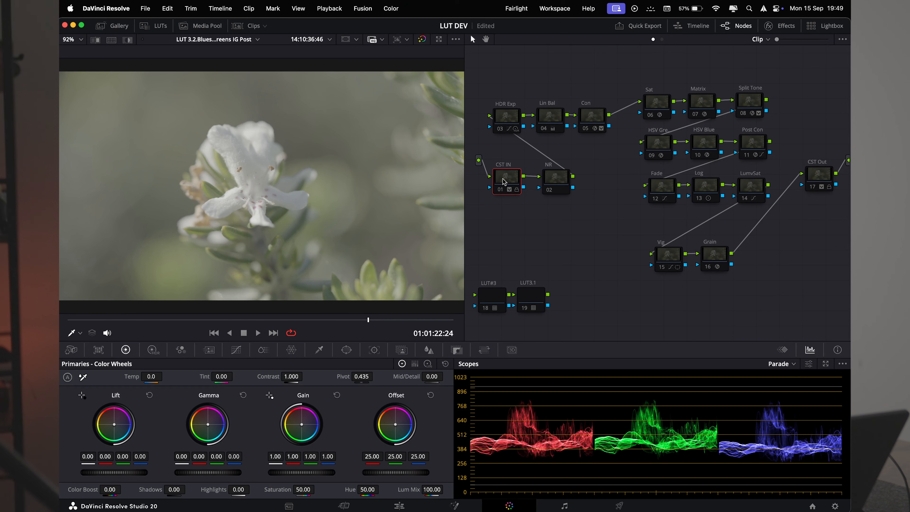
- Re-enable the CST IN node and rearrange the HDR Exp, Lin Bal, Con and NR nodes in the graph
key("super+d")
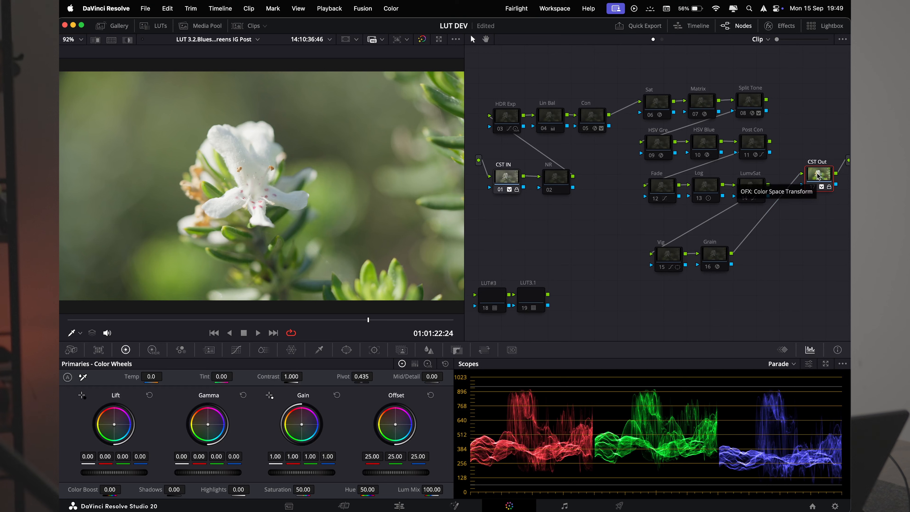
left_click_drag(768, 309, 657, 102)
left_click_drag(487, 85, 600, 120)
left_click_drag(601, 118, 613, 118)
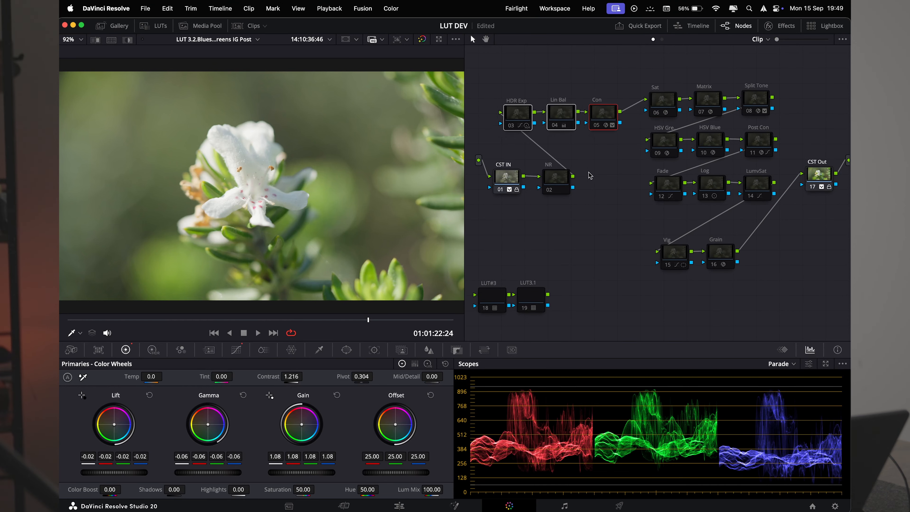
left_click_drag(563, 185, 574, 184)
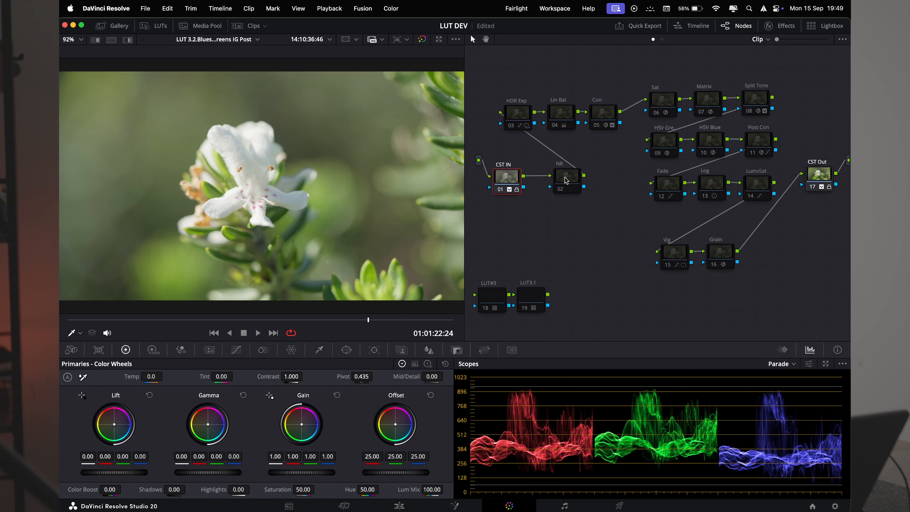
left_click_drag(565, 181, 557, 181)
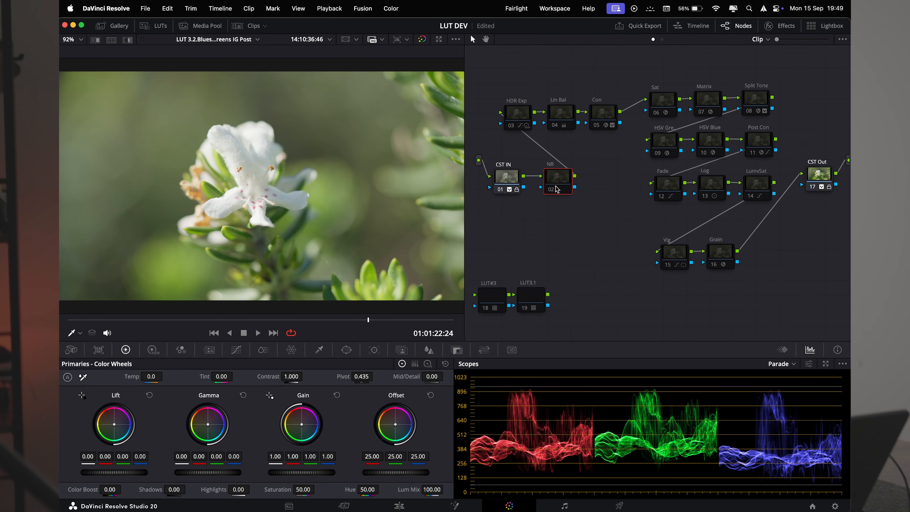
- Nudge the NR node slightly left in the node graph
scroll(236, 222, "up", 10)
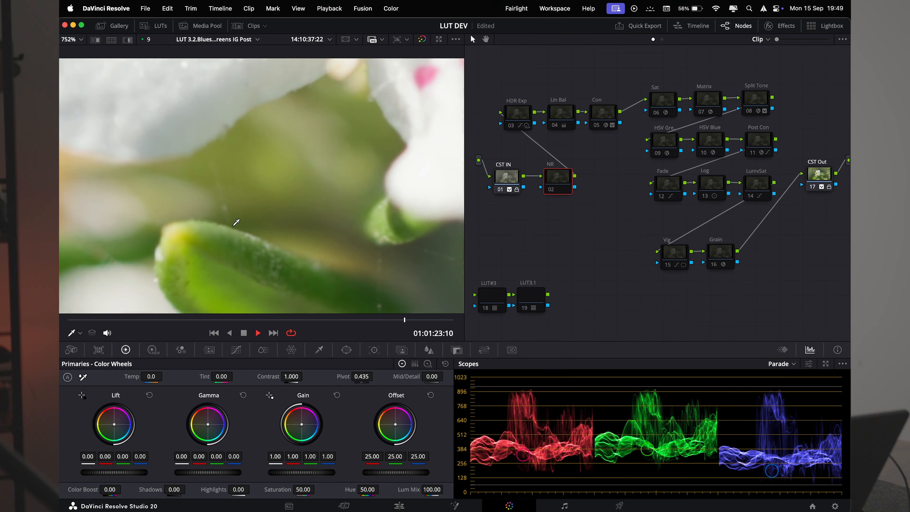
scroll(237, 220, "down", 5)
scroll(236, 217, "down", 4)
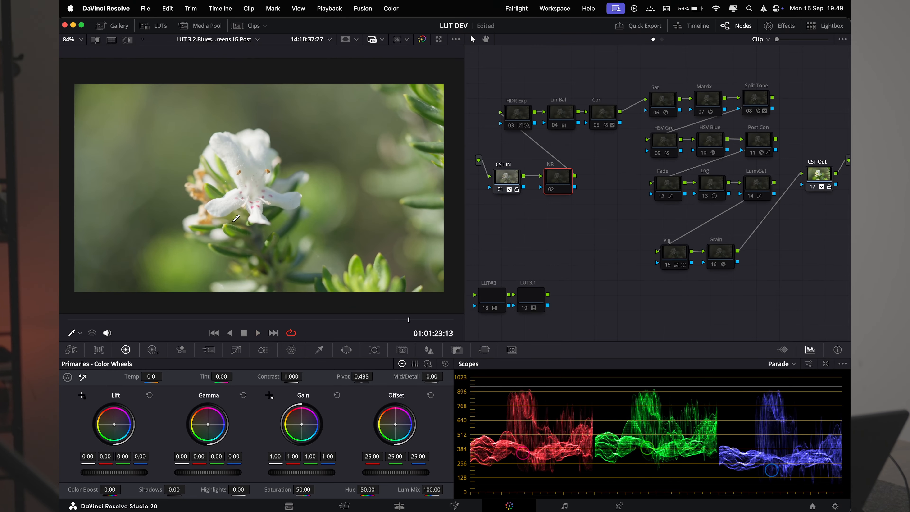
mouse_move(566, 188)
left_mouse_down()
mouse_move(562, 200)
mouse_move(560, 186)
left_mouse_up()
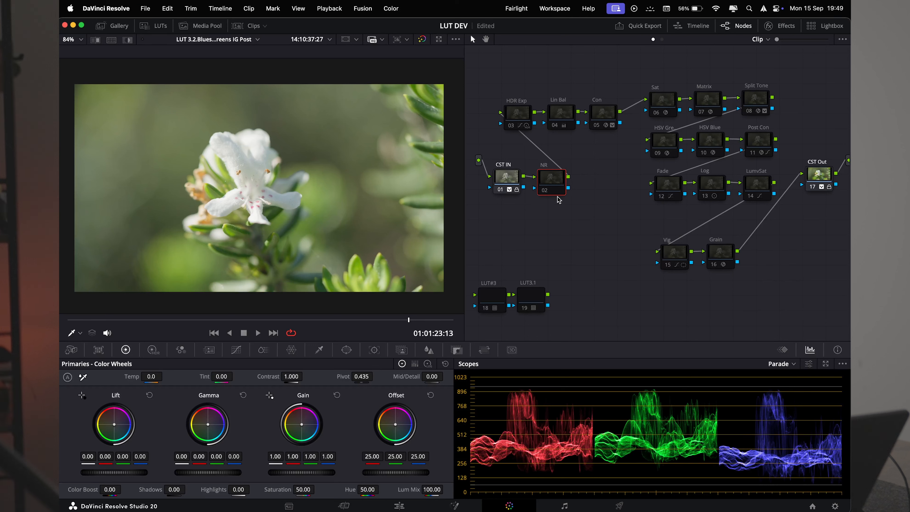
- Toggle the HDR Exp node off and on to compare its effect on the image
left_click(516, 110)
key("super+d")
key("super+d")
key("super+d")
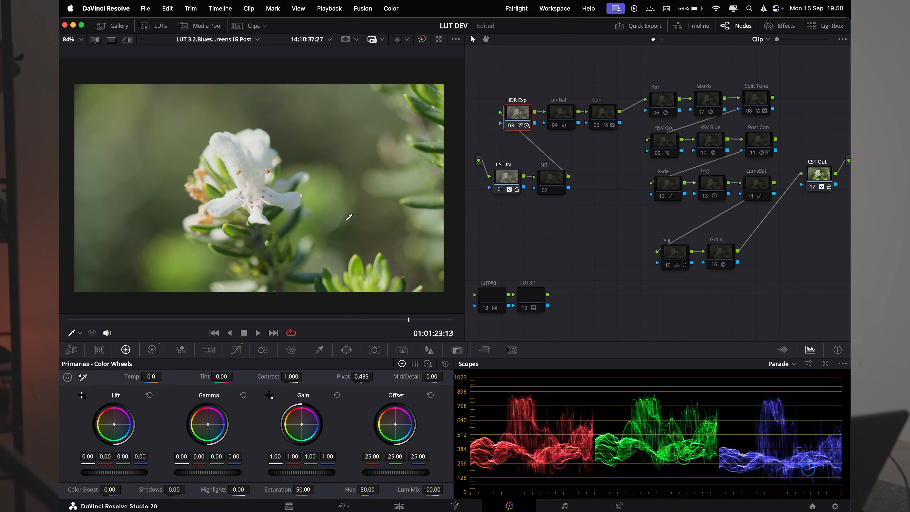
scroll(348, 216, "up", 5)
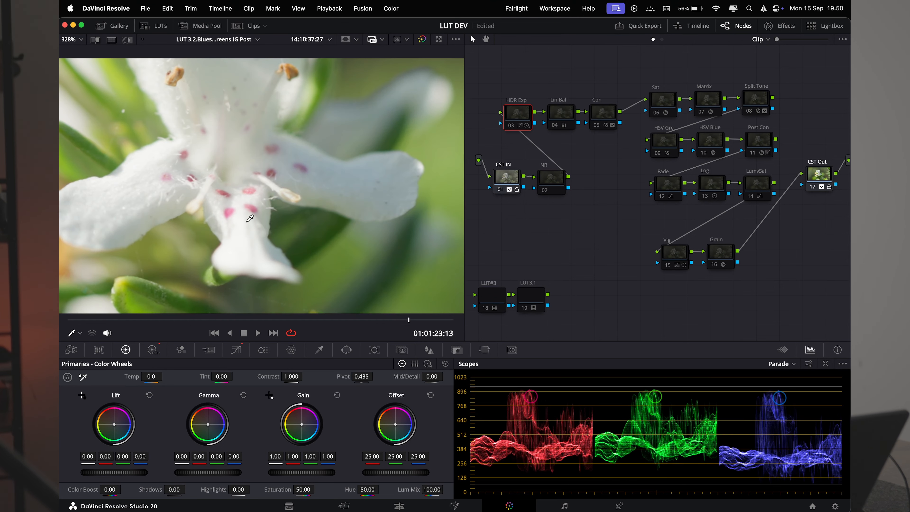
scroll(250, 218, "up", 2)
scroll(243, 210, "up", 1)
scroll(241, 209, "down", 8)
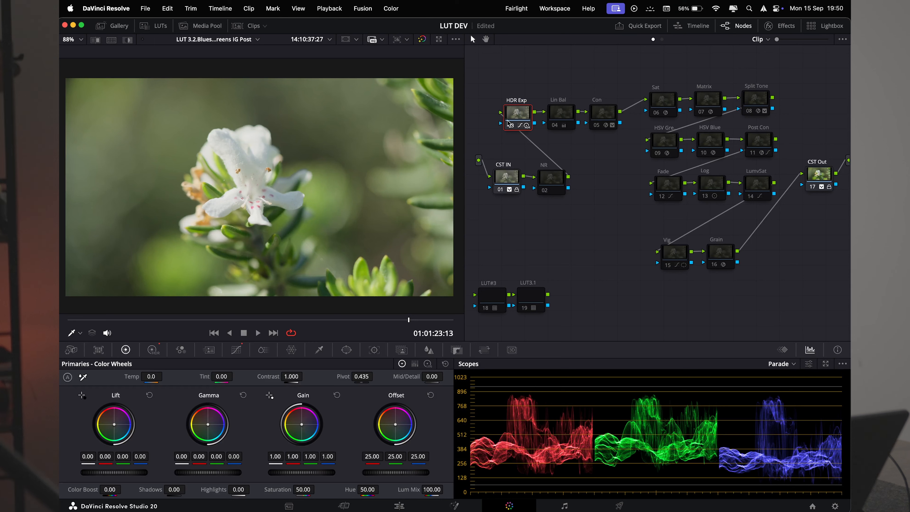
- Reposition the HDR Exp and Lin Bal nodes slightly in the graph
left_click_drag(521, 114, 514, 119)
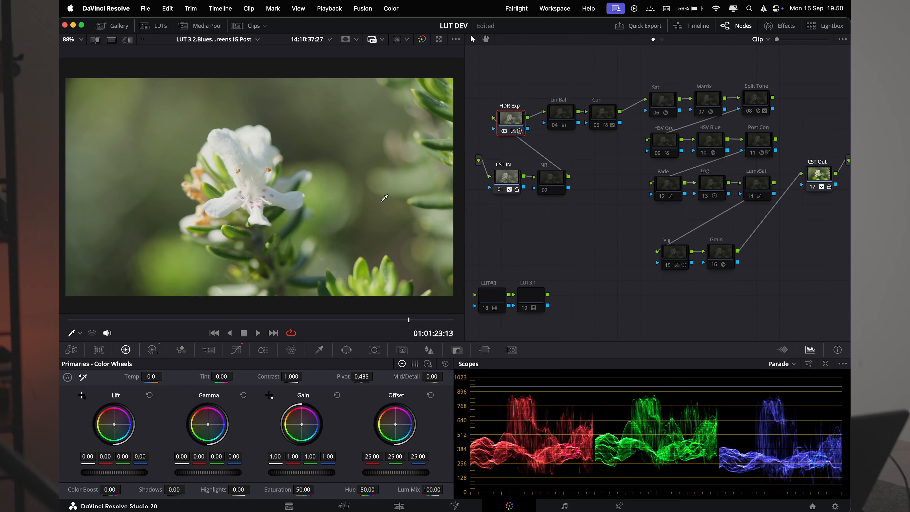
left_click_drag(508, 122, 502, 121)
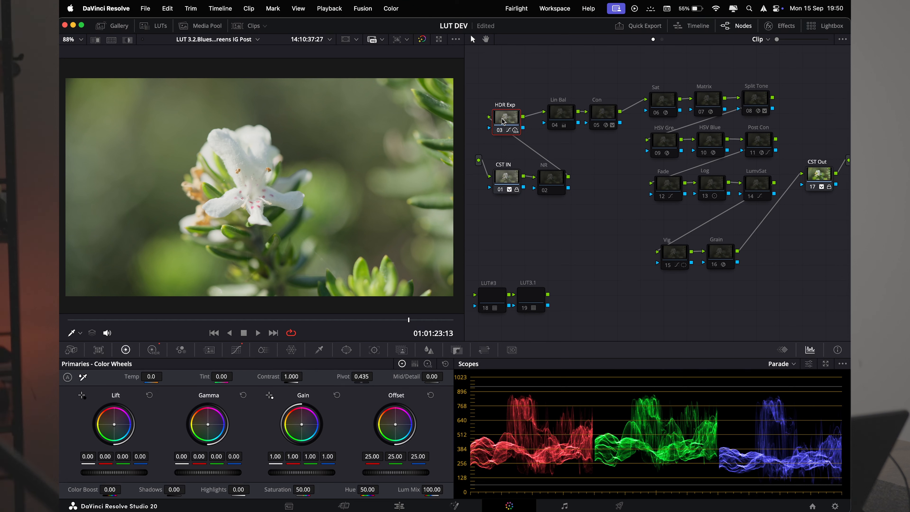
left_click_drag(553, 115, 542, 121)
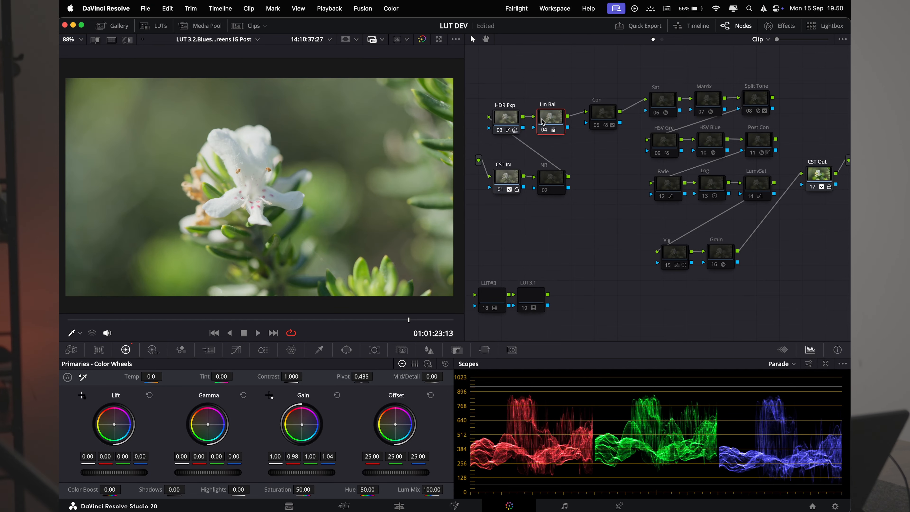
- Nudge the Con node slightly left in the node graph
scroll(242, 175, "up", 3)
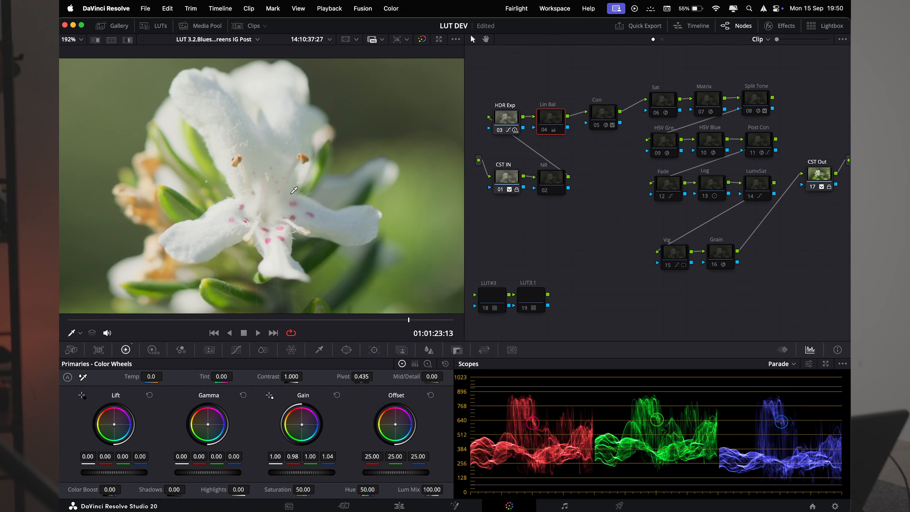
scroll(366, 164, "down", 5)
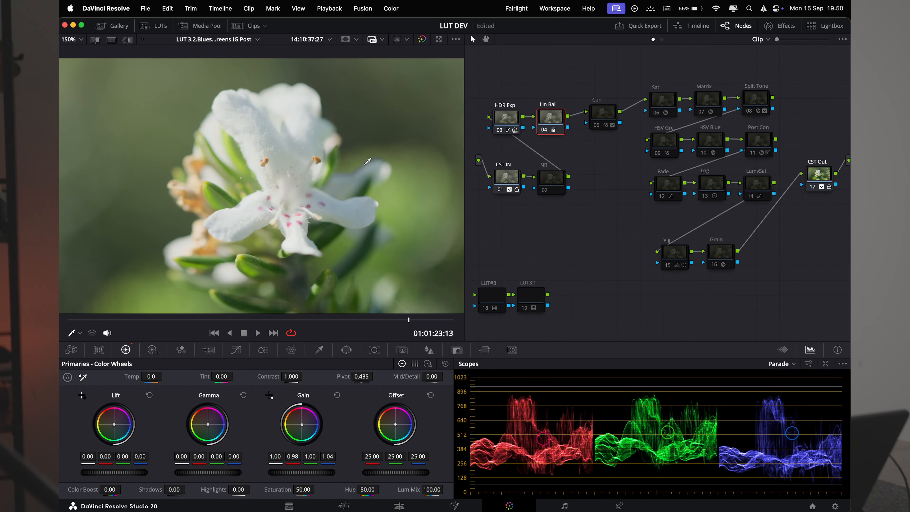
left_click_drag(603, 120, 594, 121)
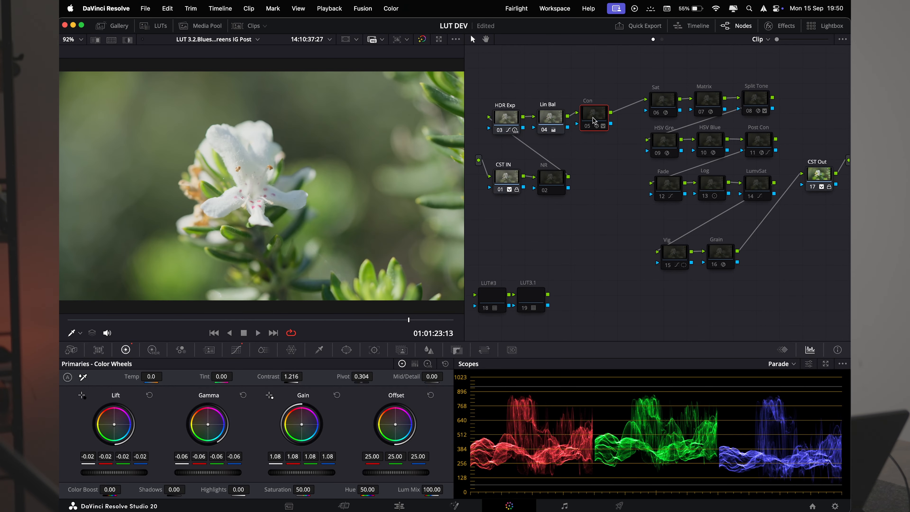
- Toggle the Con node off and on to compare its contrast effect
key("super+d")
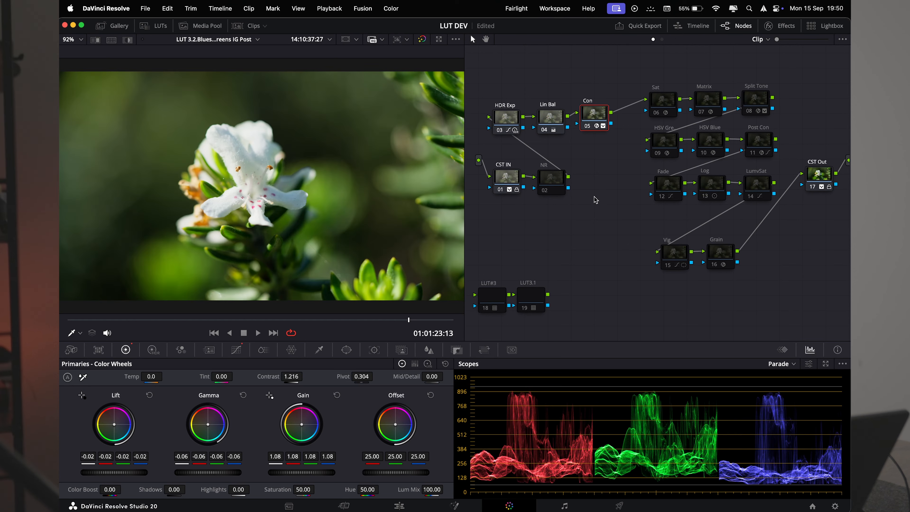
key("super+d")
key("super+d")
- Align the HDR Exp, Lin Bal and Con nodes in a single row
left_click_drag(505, 117, 501, 110)
left_click_drag(563, 120, 600, 114)
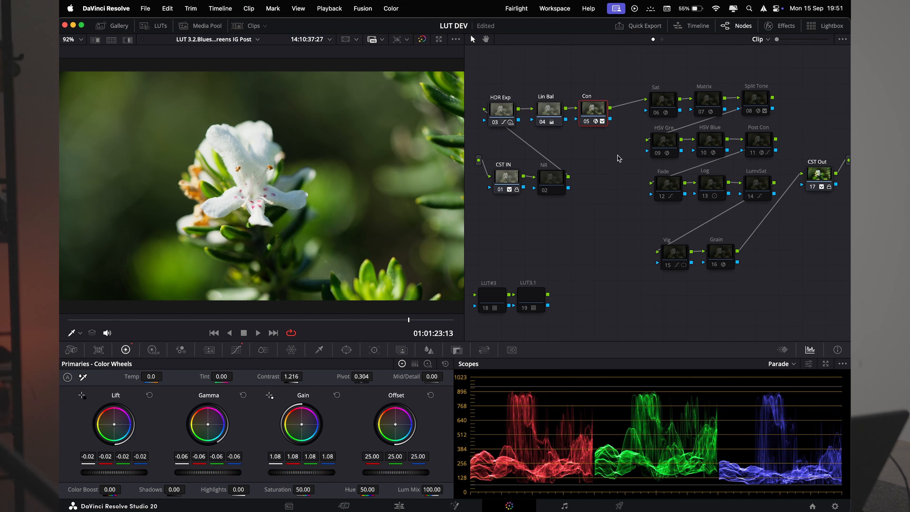
left_click_drag(497, 75, 593, 118)
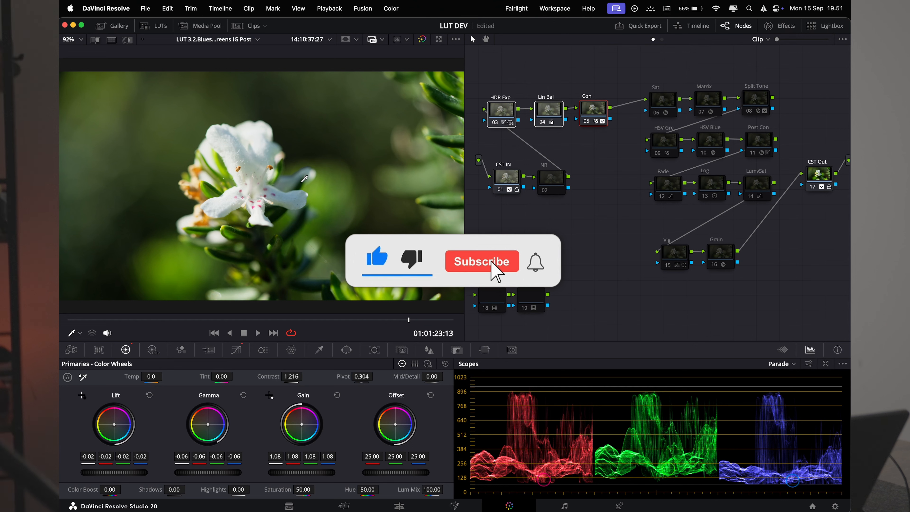
- Move the Vig and Grain nodes lower in the node graph
left_click(673, 107)
left_click_drag(623, 74, 765, 203)
left_click_drag(789, 276, 690, 289)
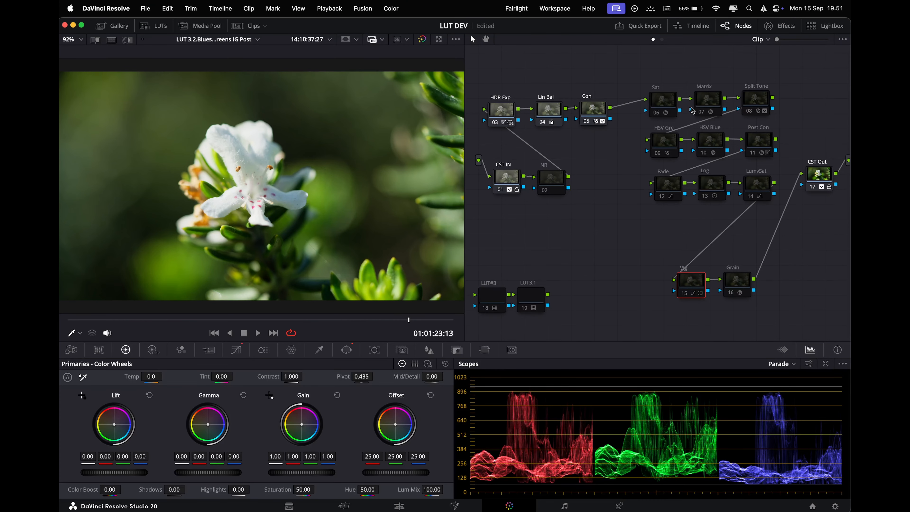
- Toggle the nine creative nodes from Sat to LumvSat off and on to compare the look
left_click(664, 105)
left_click_drag(636, 65, 777, 212)
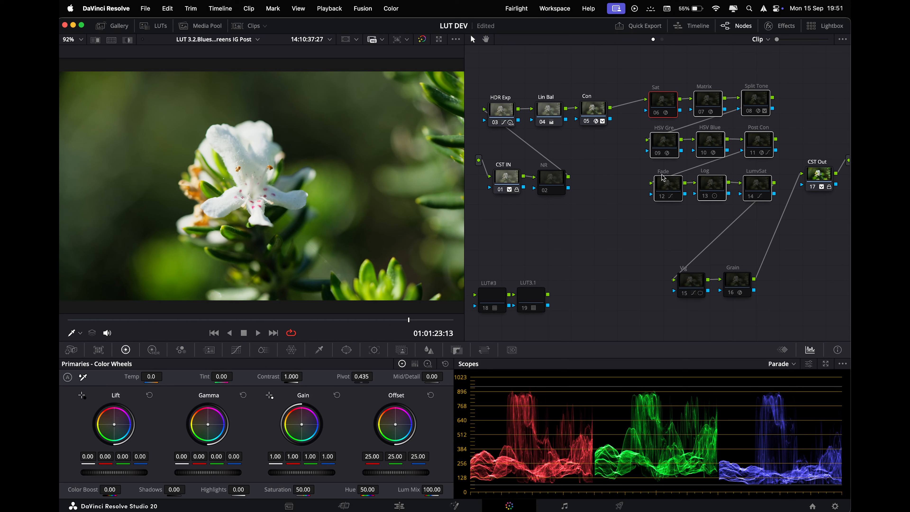
key("super+d")
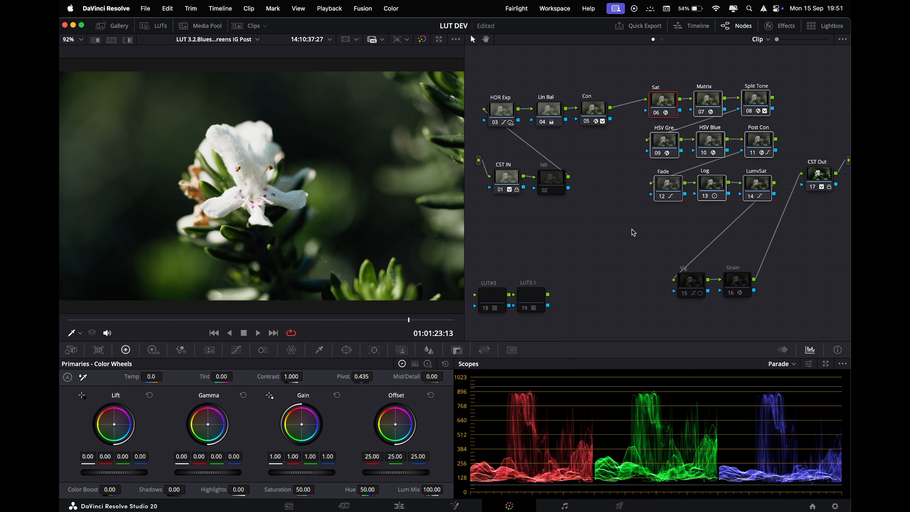
key("super+d")
key("super+d")
key("super+d")
key("super+d")
left_click_drag(631, 74, 768, 210)
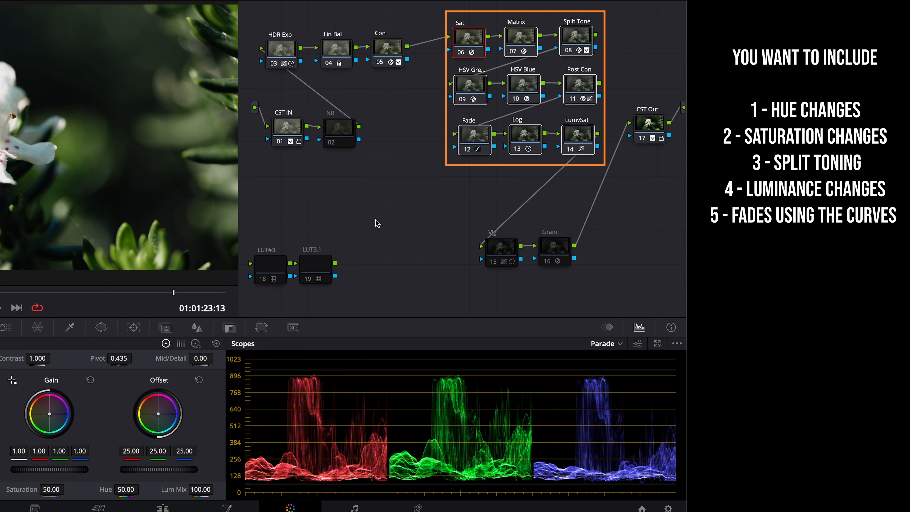
- Rearrange the node layout, moving the Vig and Grain nodes closer under the creative group
left_click_drag(266, 10, 404, 88)
mouse_move(388, 49)
left_mouse_down()
mouse_move(374, 57)
mouse_move(379, 51)
left_mouse_up()
left_click_drag(402, 208, 292, 113)
left_click_drag(442, 7, 592, 177)
left_click_drag(501, 248, 479, 244)
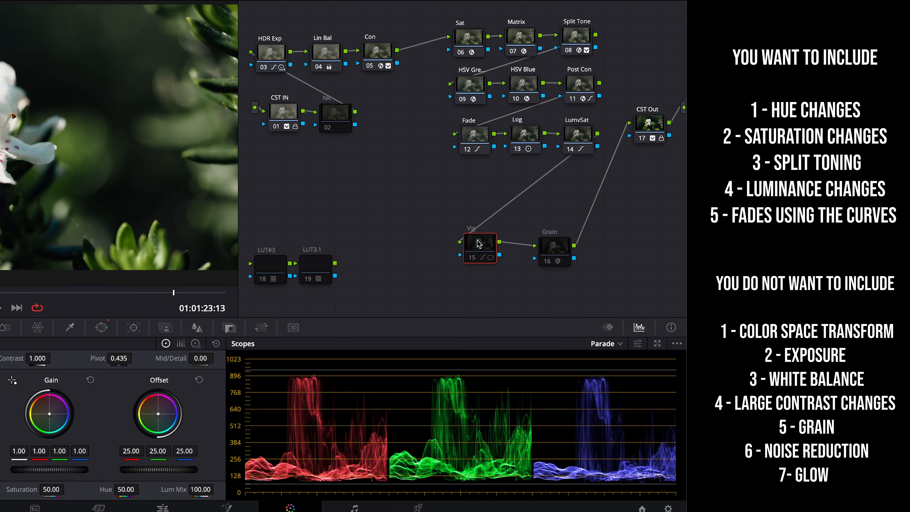
left_click_drag(559, 252, 541, 249)
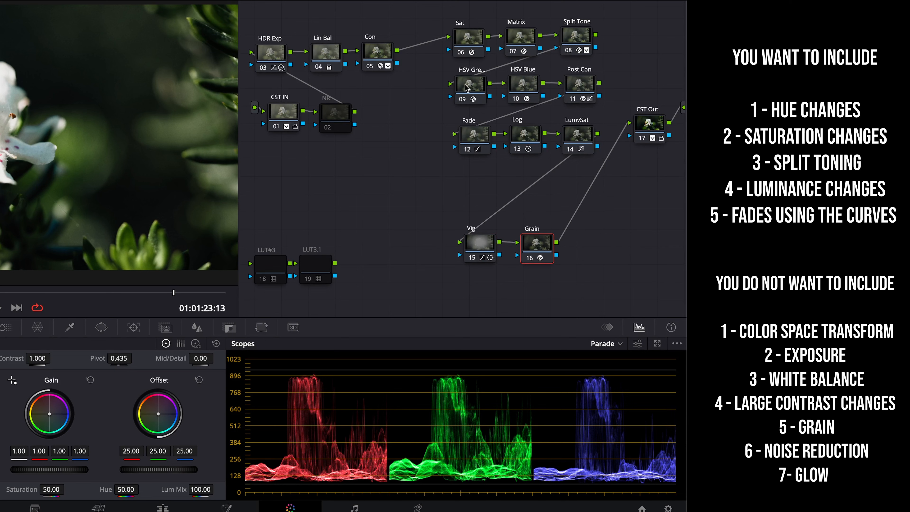
left_click_drag(425, 11, 588, 154)
left_click_drag(485, 45, 466, 45)
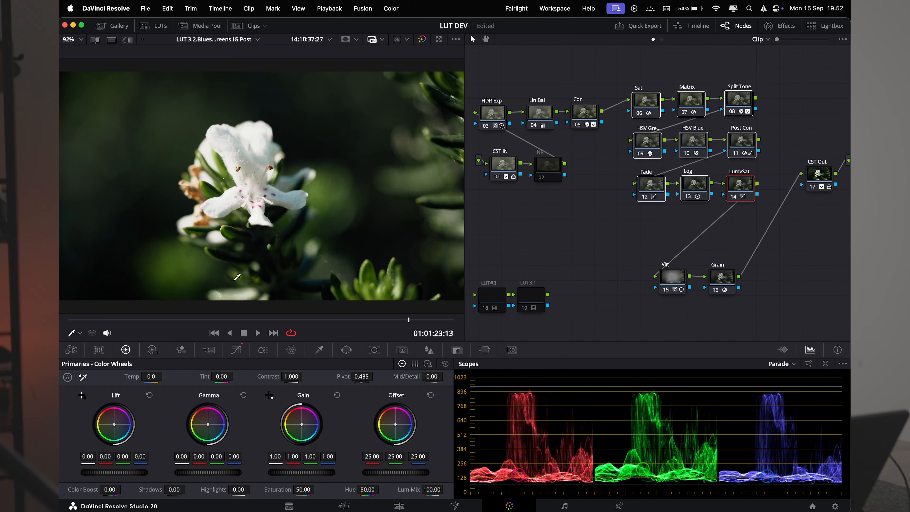
- Show the clip strip and disable the CST Out, Vig and Grain nodes
left_click(249, 30)
scroll(601, 124, "up", 5)
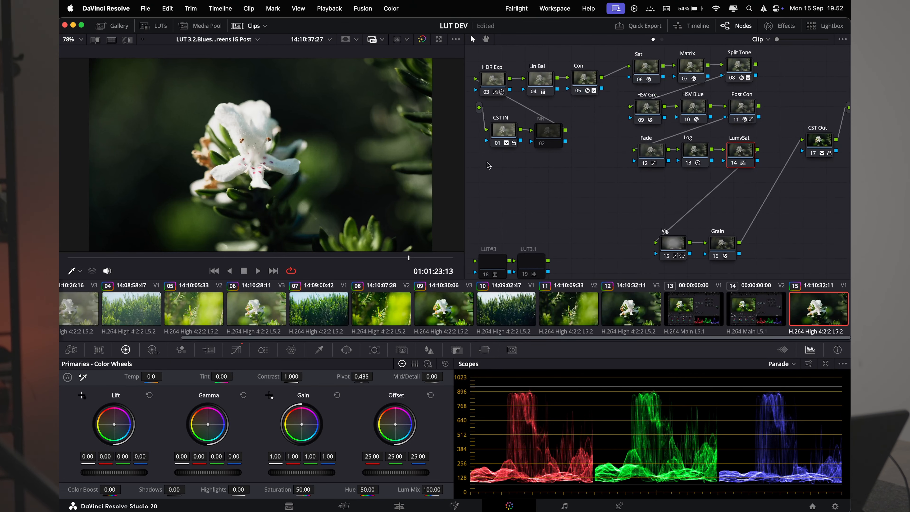
left_click(825, 139)
key("super+d")
left_click_drag(797, 215, 628, 258)
key("super+d")
key("super+d")
- Disable the CST IN, HDR Exp and Lin Bal nodes
left_click(500, 126)
key("super+d")
left_click(485, 77)
key("super+d")
left_click(534, 82)
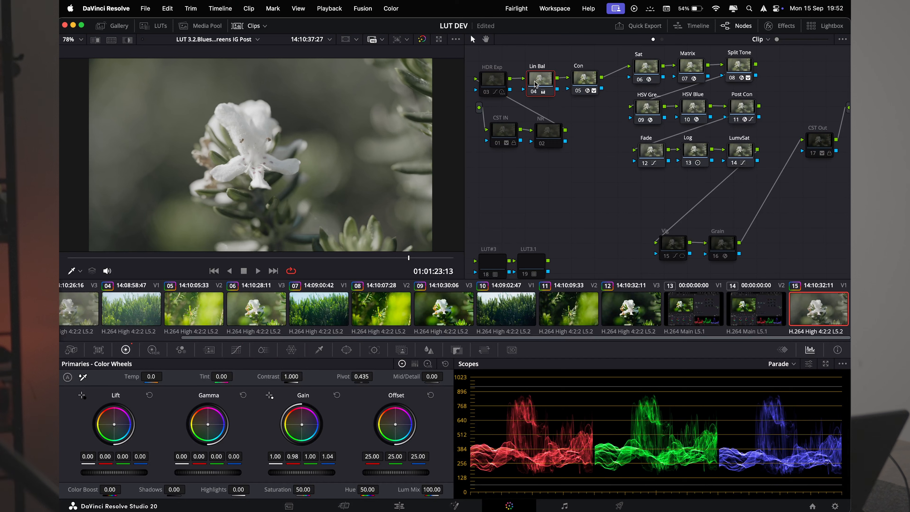
key("super+d")
- Select the Con node and box-select the creative nodes from Sat to LumvSat
left_click(590, 79)
scroll(615, 110, "up", 2)
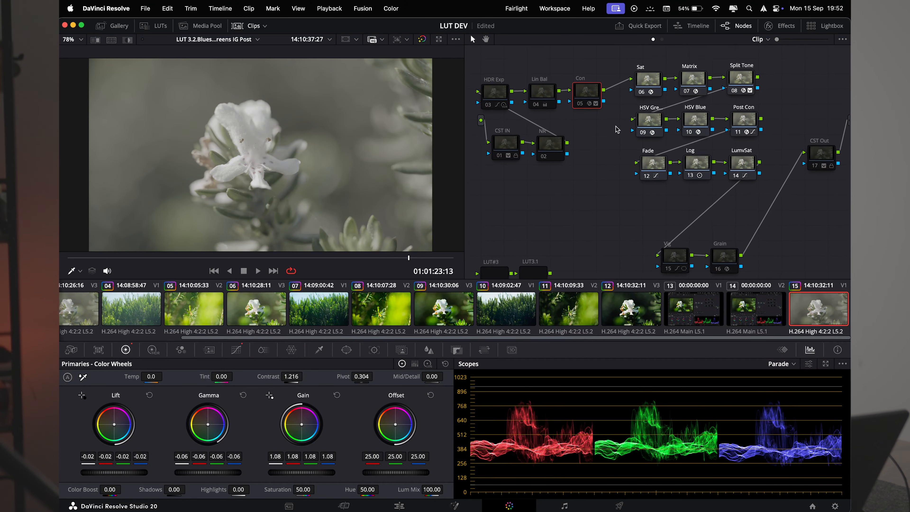
scroll(616, 129, "up", 2)
left_click_drag(632, 81, 759, 221)
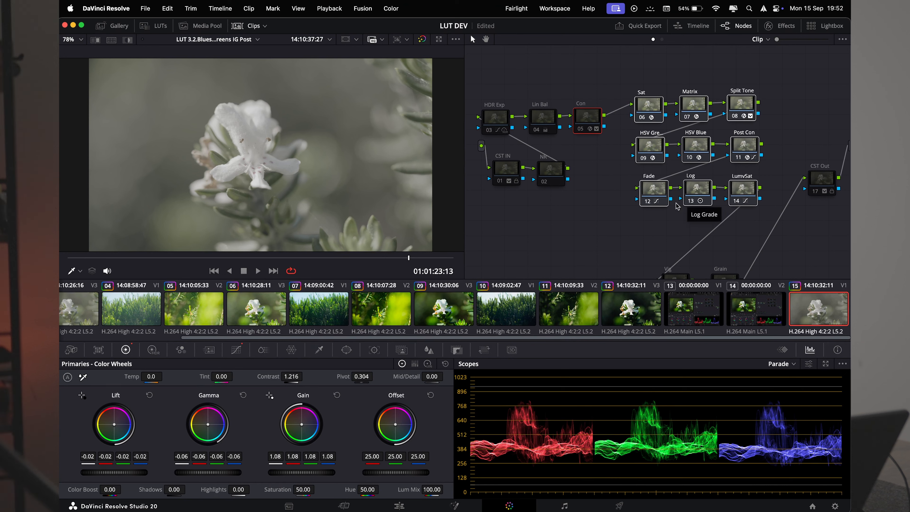
- Generate a 65 Point Cube LUT from the current clip's grade
right_click(815, 310)
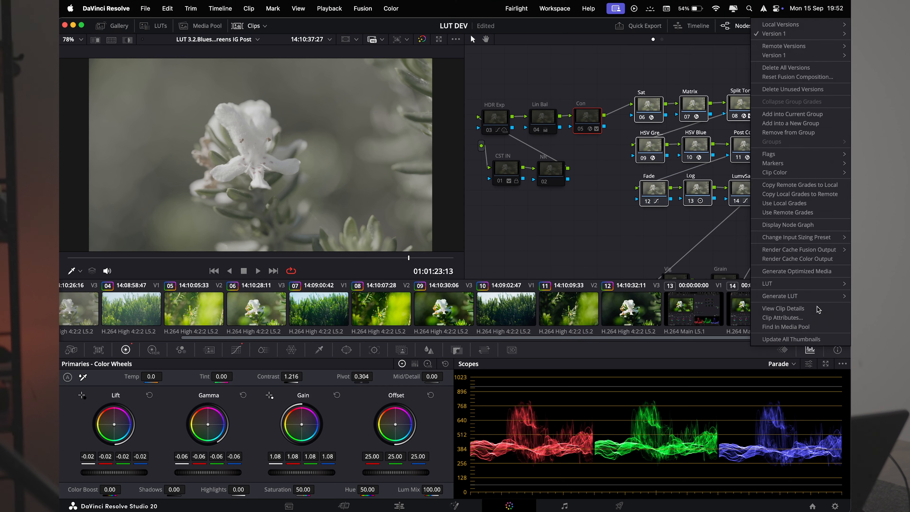
mouse_move(805, 297)
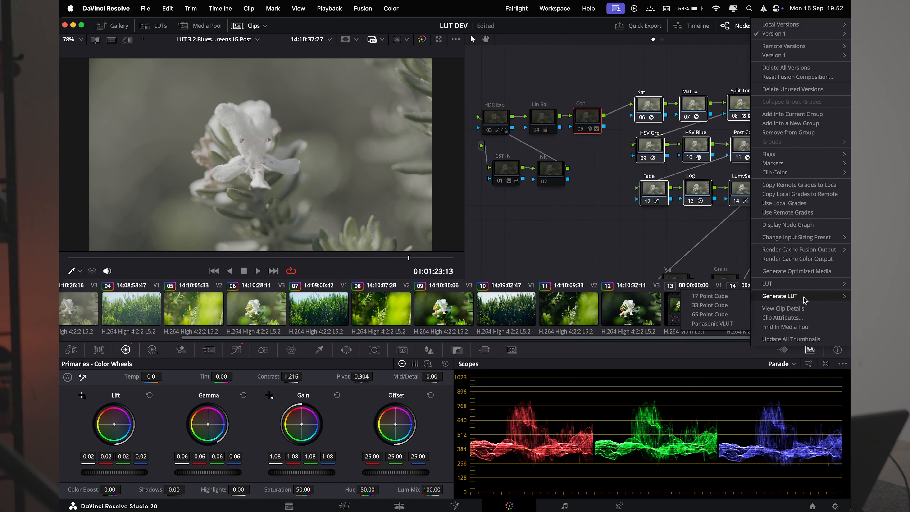
left_click(707, 317)
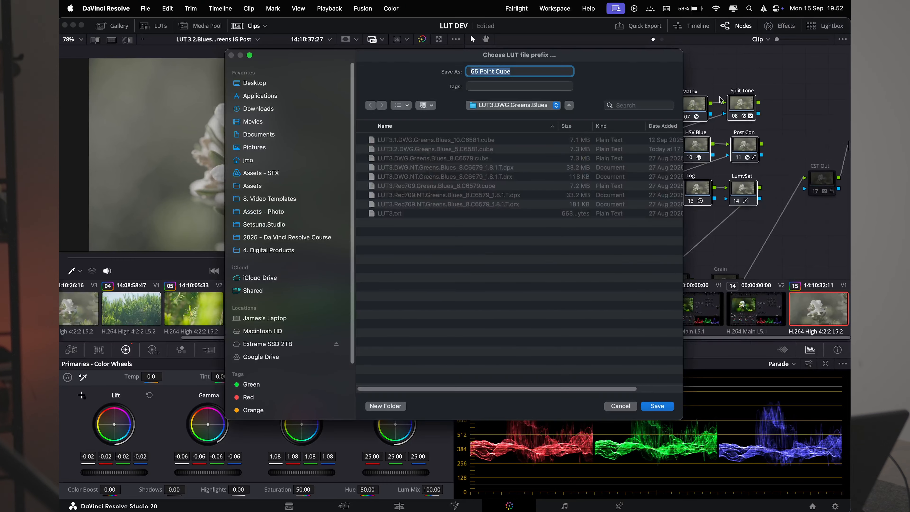
left_click(614, 405)
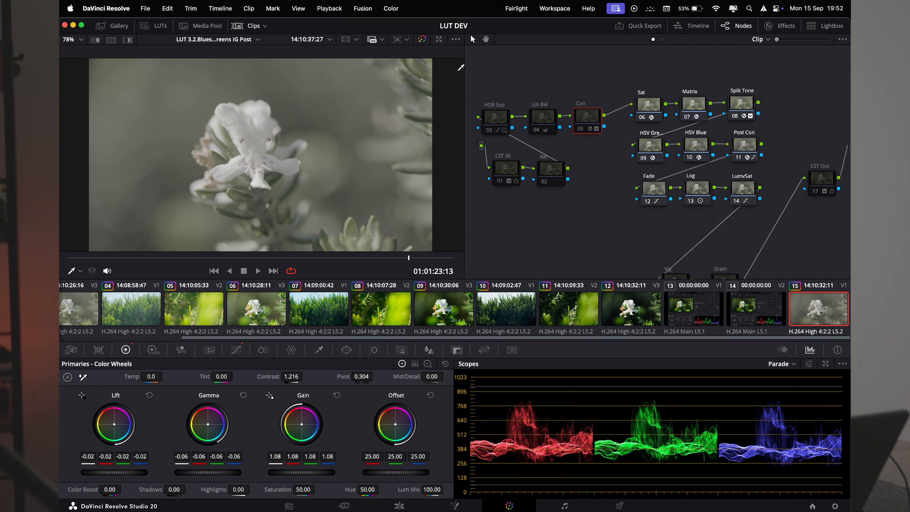
- Re-enable the CST IN, NR, HDR Exp, Lin Bal and Con nodes
left_click_drag(616, 207, 494, 103)
key("super+d")
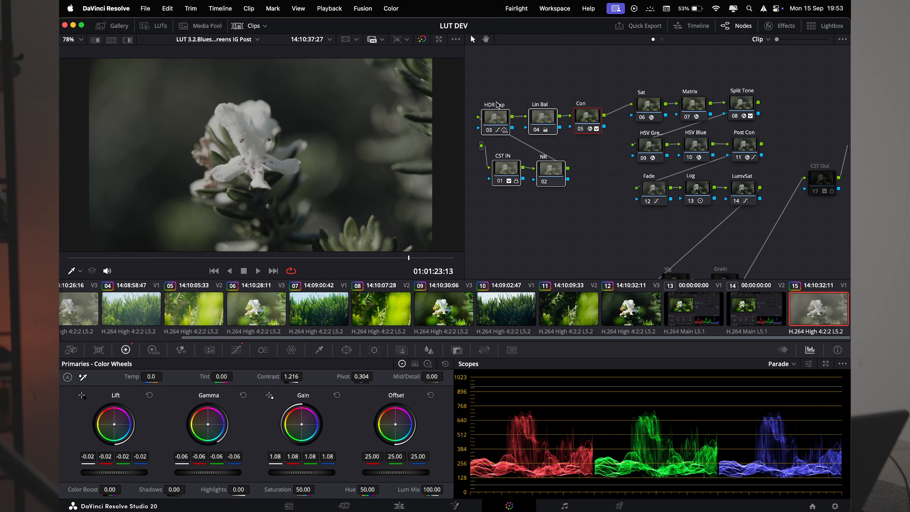
- Re-enable the CST Out node at the end of the node tree
left_click(823, 184)
key("super+d")
scroll(559, 226, "down", 3)
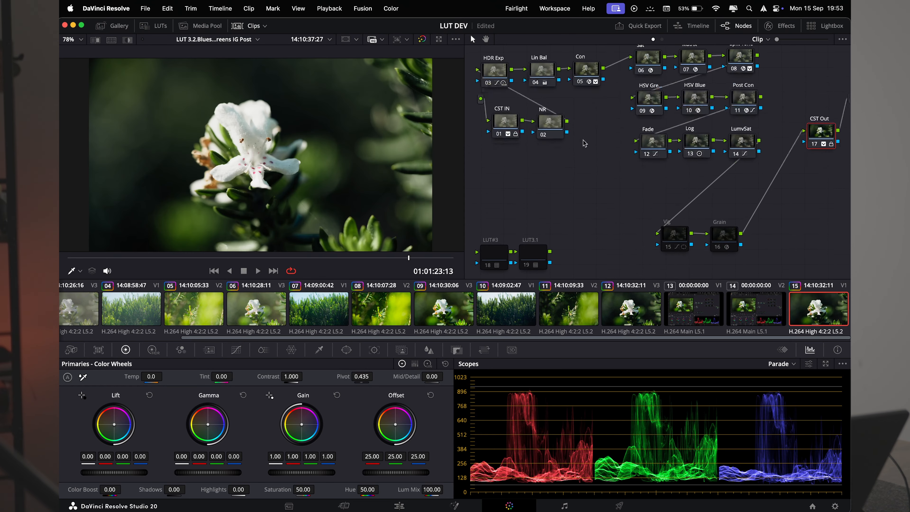
scroll(616, 193, "up", 2)
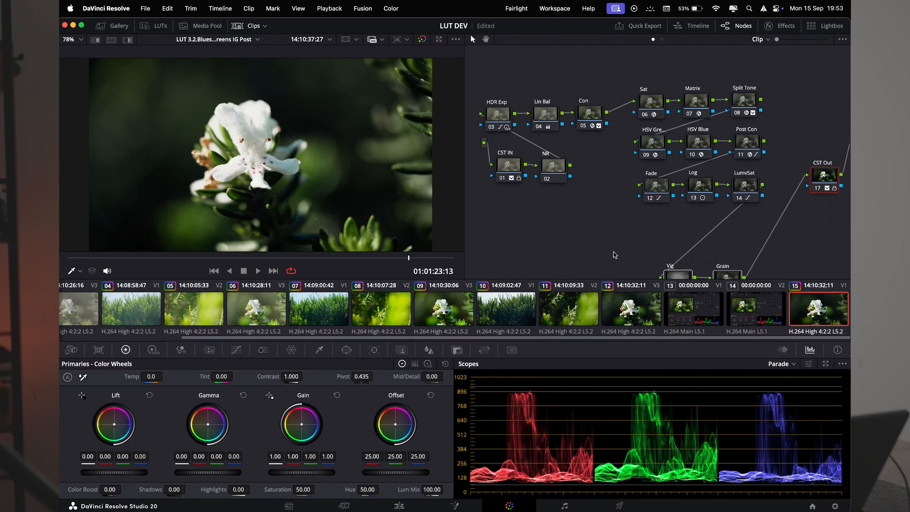
scroll(613, 201, "up", 1)
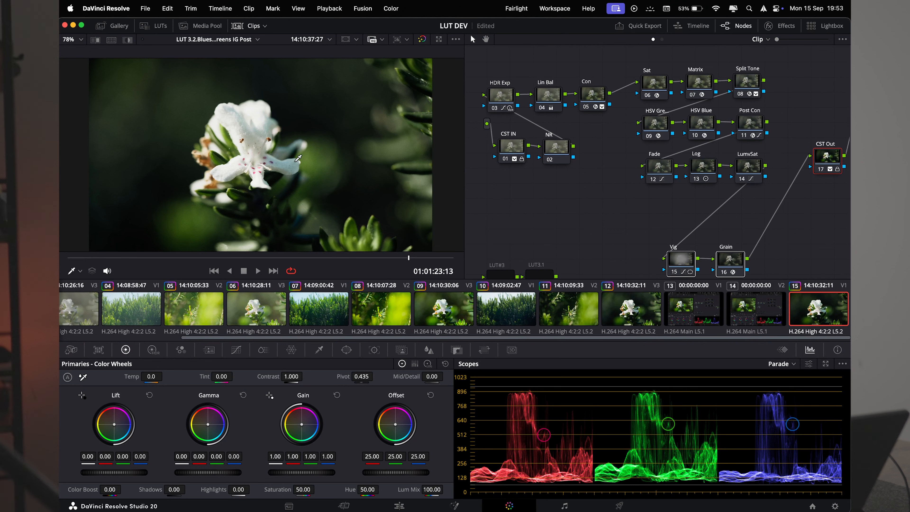
scroll(606, 215, "down", 2)
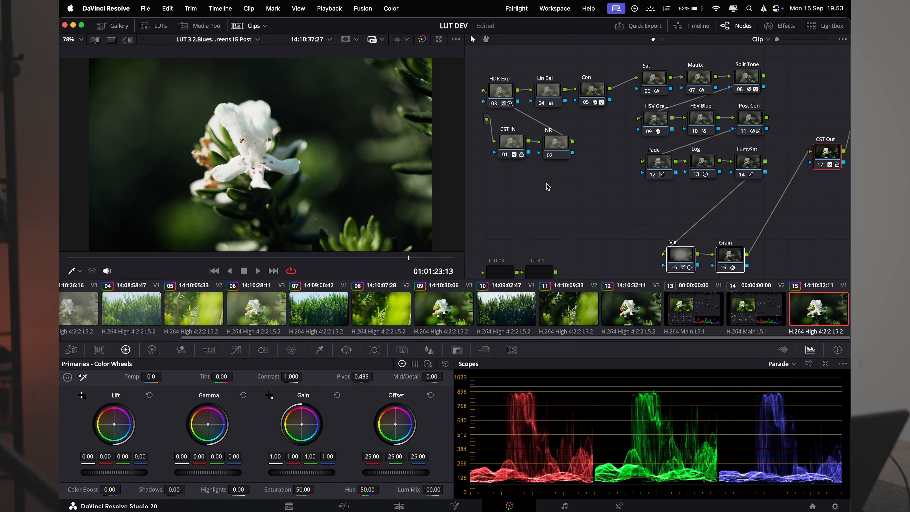
- Box-select the creative nodes from Sat to LumvSat
left_click_drag(553, 183, 612, 232)
left_click_drag(636, 65, 776, 199)
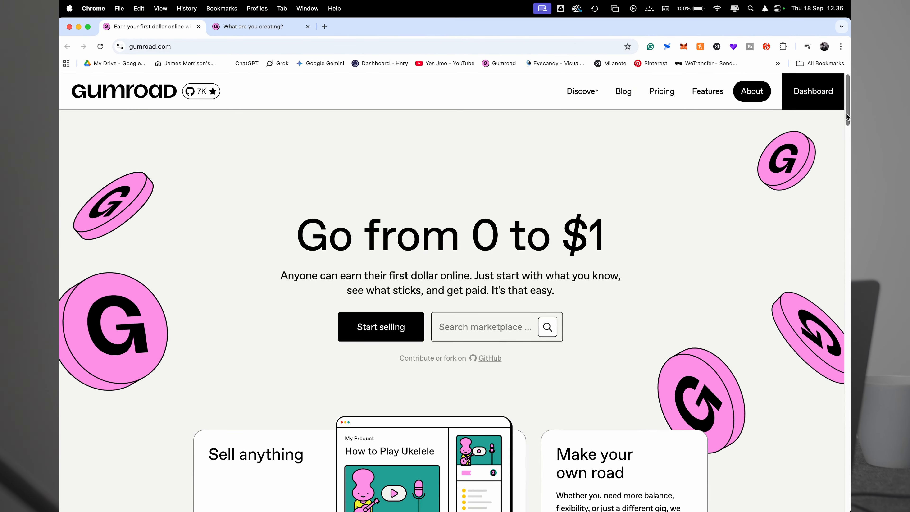
- Switch to Chrome's Gumroad new-product form, name the product LUT and set its price to $5
left_click(245, 27)
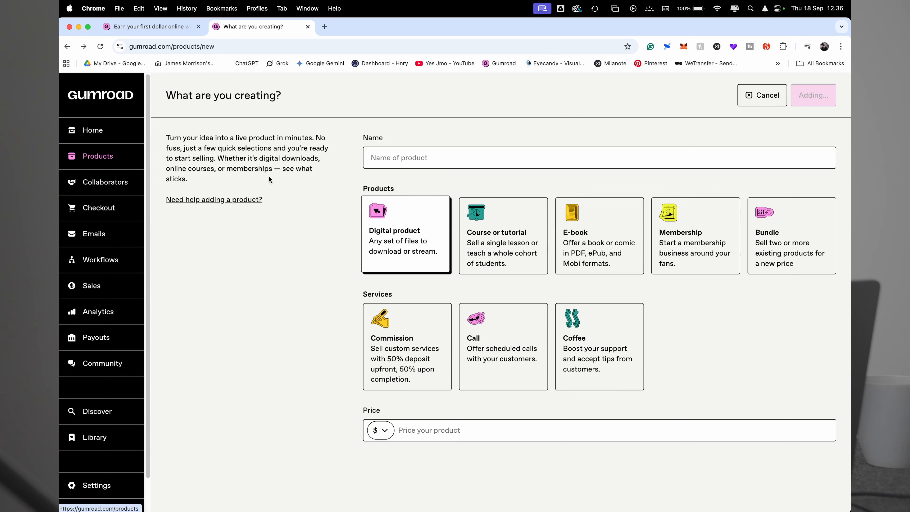
left_click(401, 161)
type("LUT")
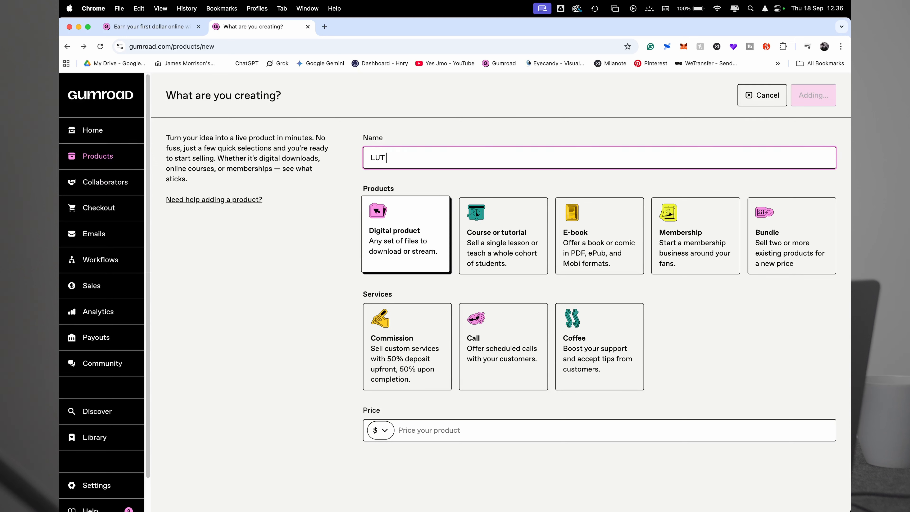
left_click(460, 427)
type("5")
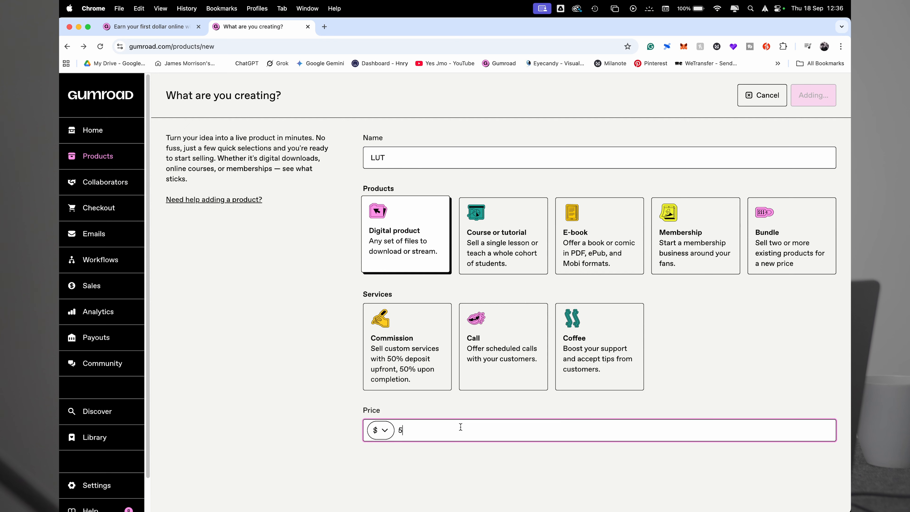